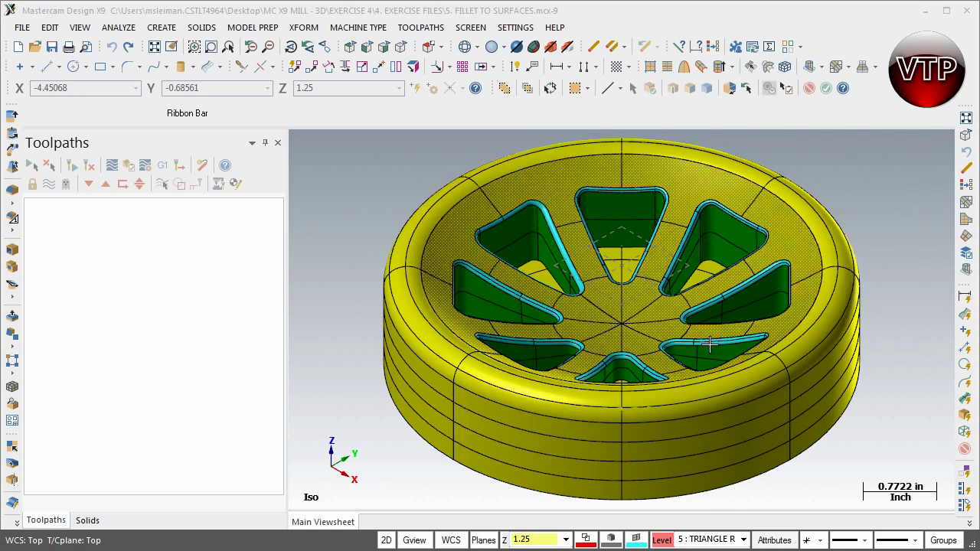
Delete the wheel's flat bottom surface to examine the triangular pockets from below, and undo the deletion
mouse_move(525, 446)
middle_mouse_down()
mouse_move(602, 373)
mouse_move(680, 350)
mouse_move(728, 352)
mouse_move(611, 358)
mouse_move(628, 271)
mouse_move(639, 337)
mouse_move(796, 383)
middle_mouse_up()
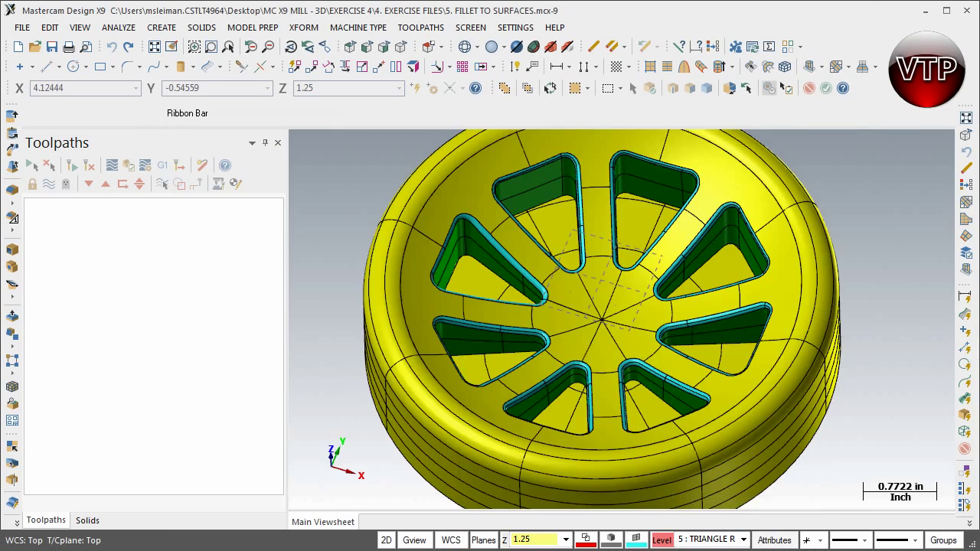
middle_click_drag(596, 360, 733, 288)
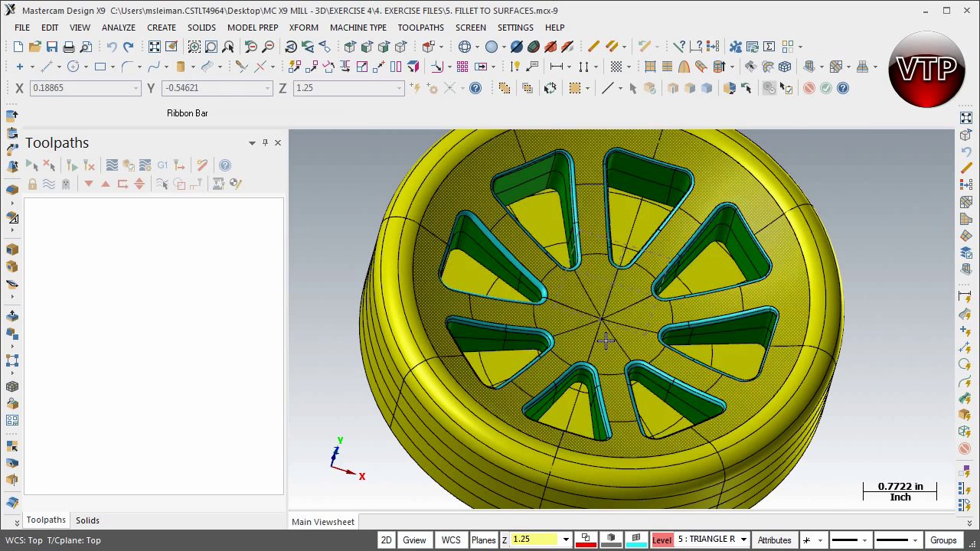
middle_click_drag(563, 424, 564, 321)
scroll(534, 419, "down", 3)
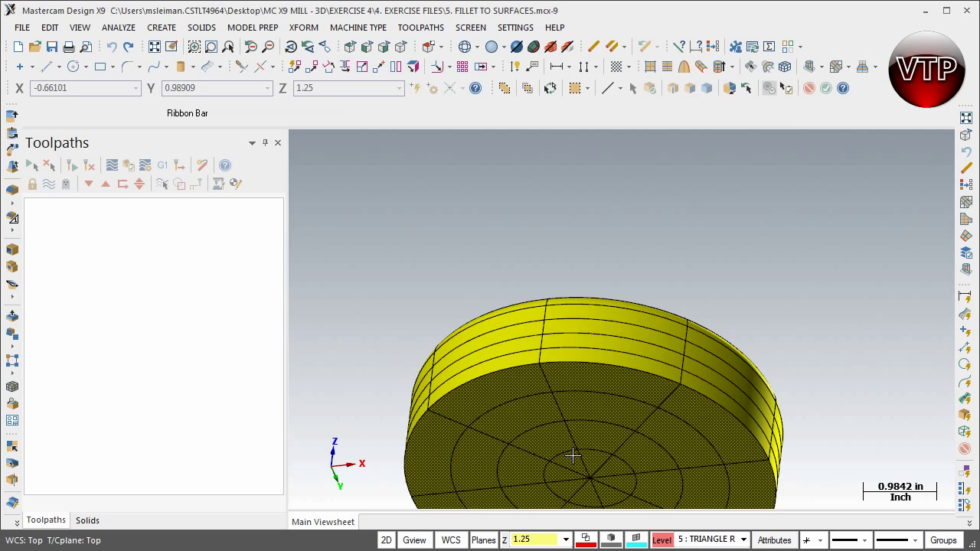
left_click(154, 46)
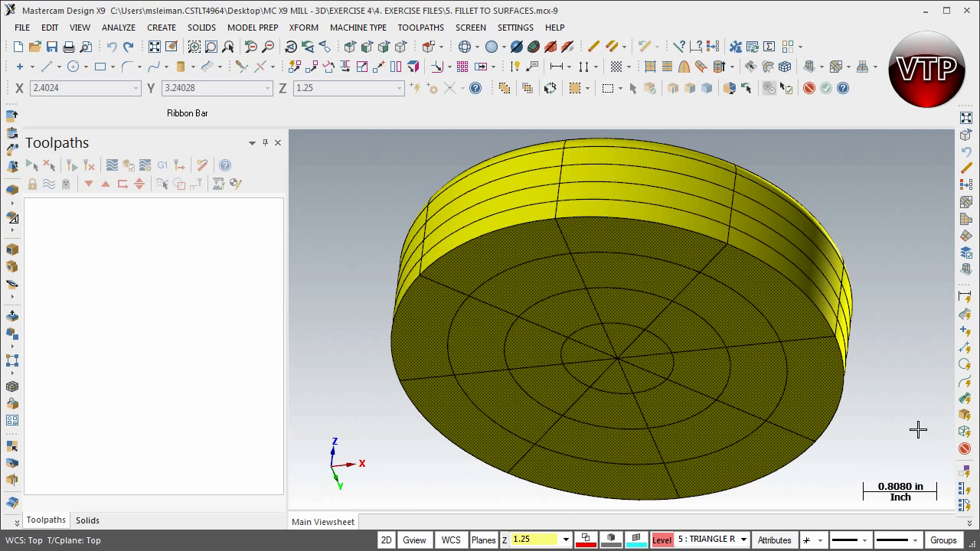
key("Delete")
mouse_move(908, 398)
middle_mouse_down()
mouse_move(834, 299)
mouse_move(800, 309)
mouse_move(721, 256)
middle_mouse_up()
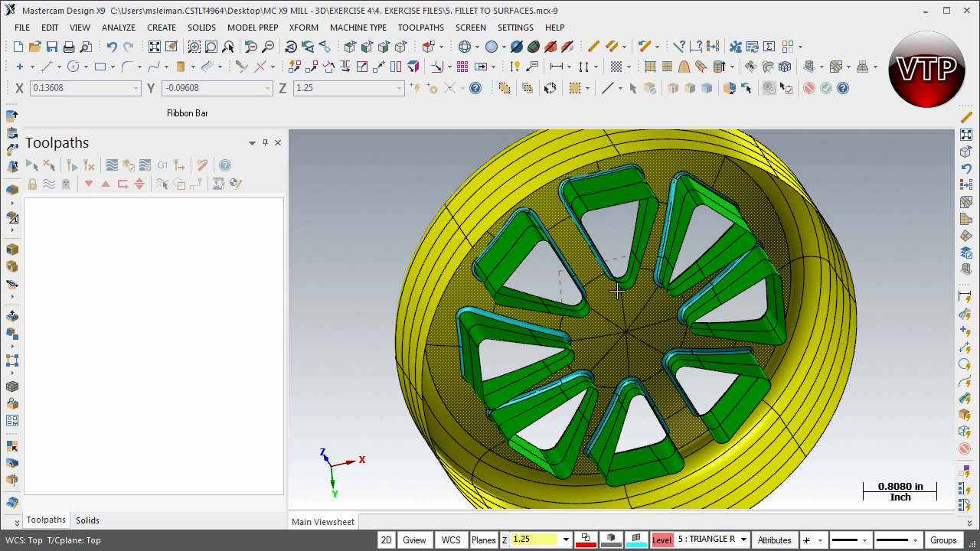
mouse_move(616, 291)
middle_mouse_down()
mouse_move(651, 291)
mouse_move(626, 291)
mouse_move(656, 320)
middle_mouse_up()
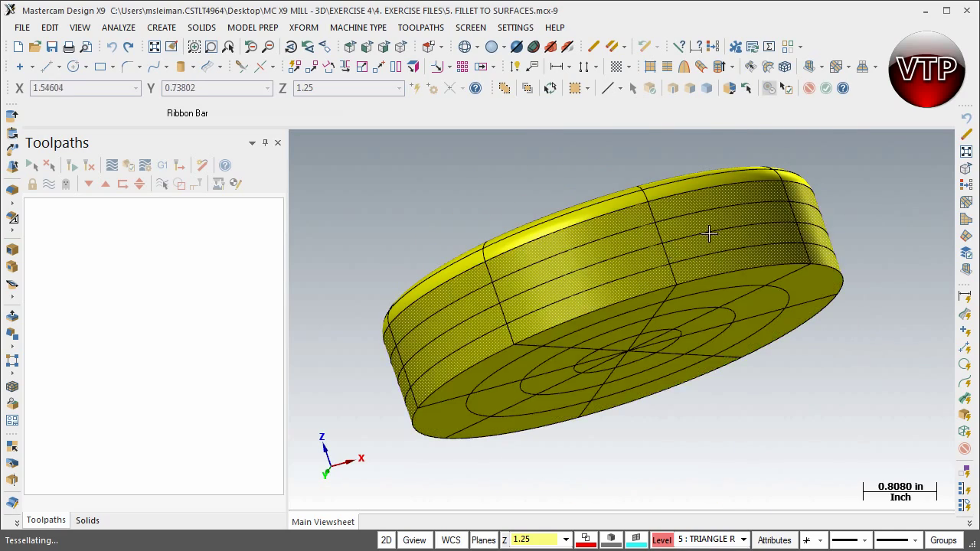
middle_click_drag(709, 234, 766, 265)
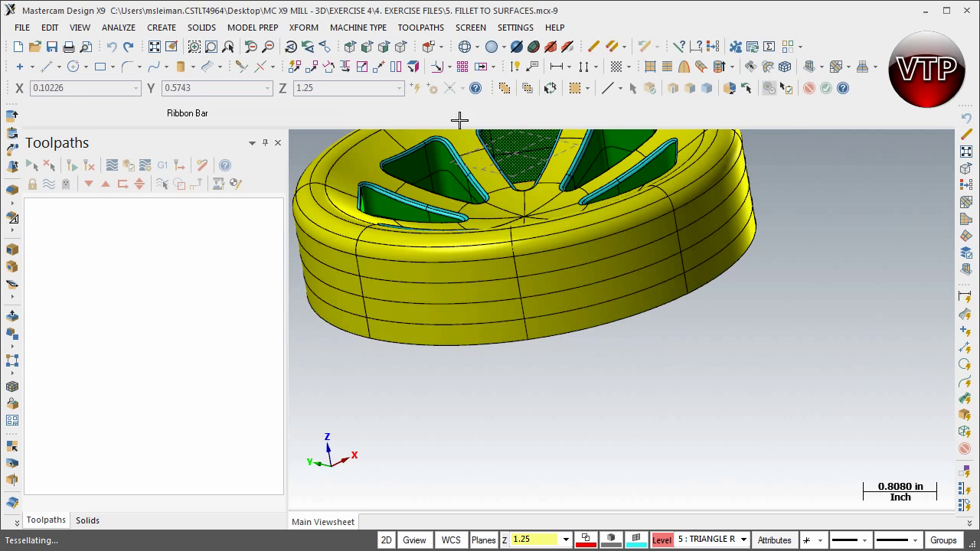
Show the wheel translucent in isometric view and make level 3, TRIANGLE GEOMETRY, visible
left_click(402, 47)
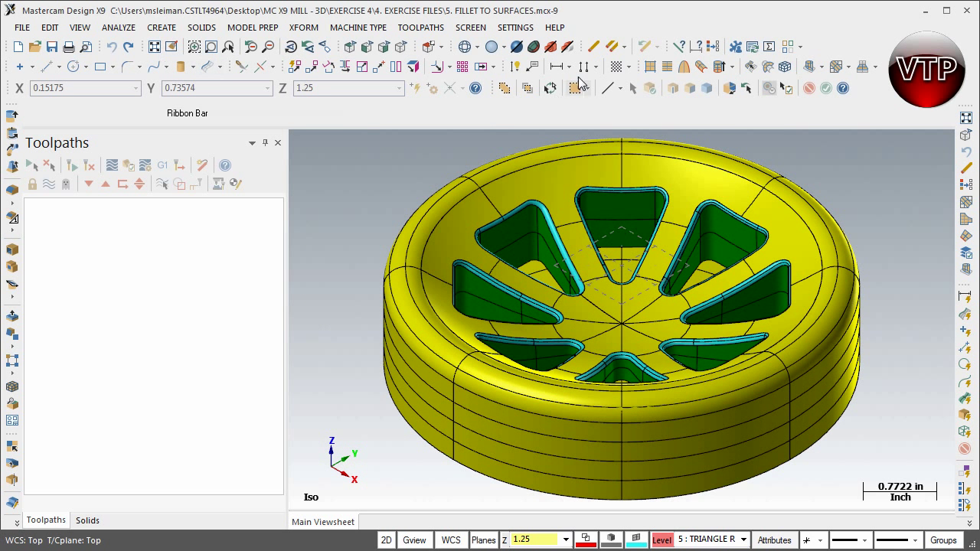
left_click(518, 48)
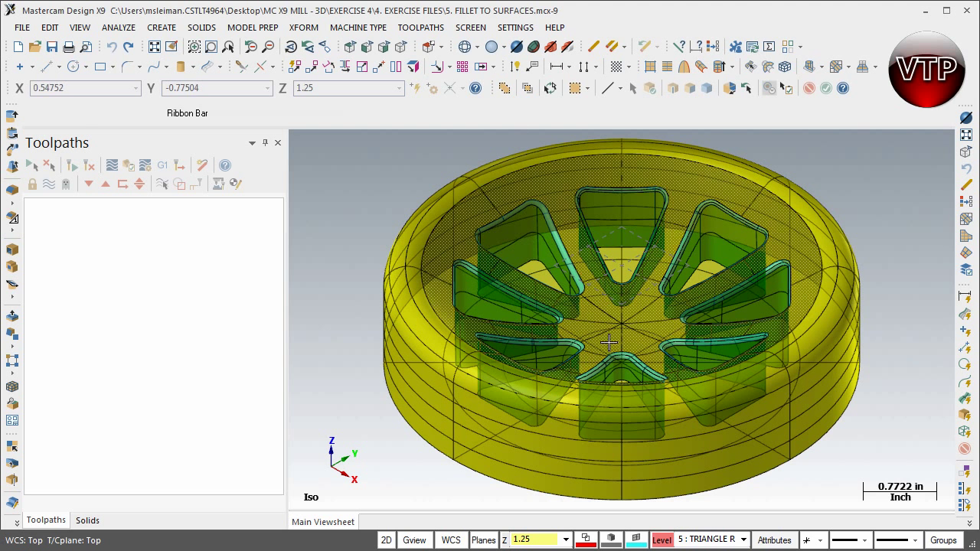
left_click(661, 541)
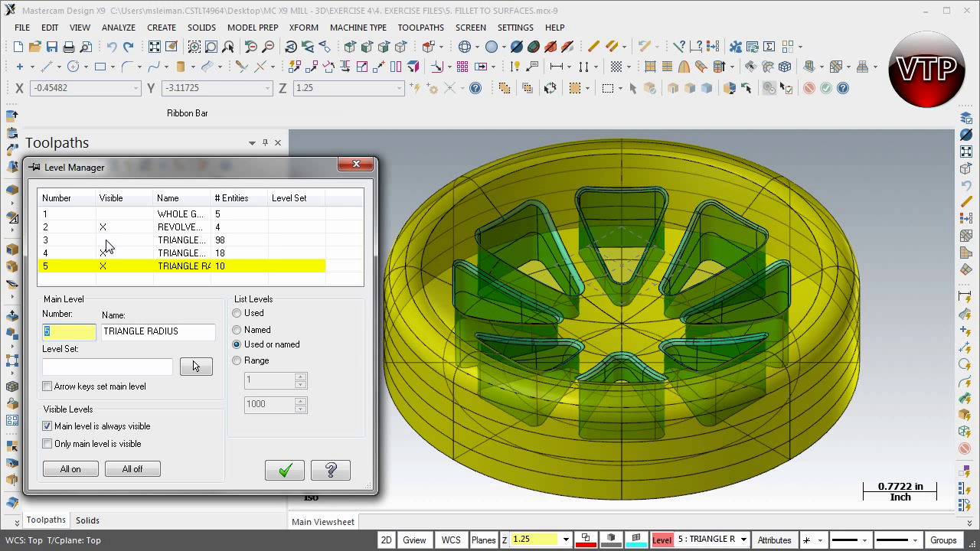
left_click_drag(211, 197, 290, 197)
left_click(103, 241)
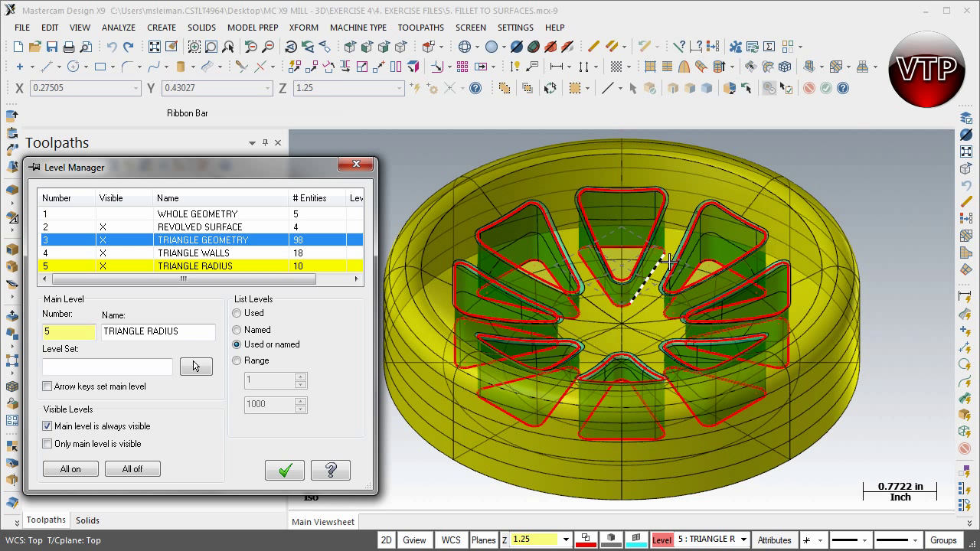
left_click(283, 475)
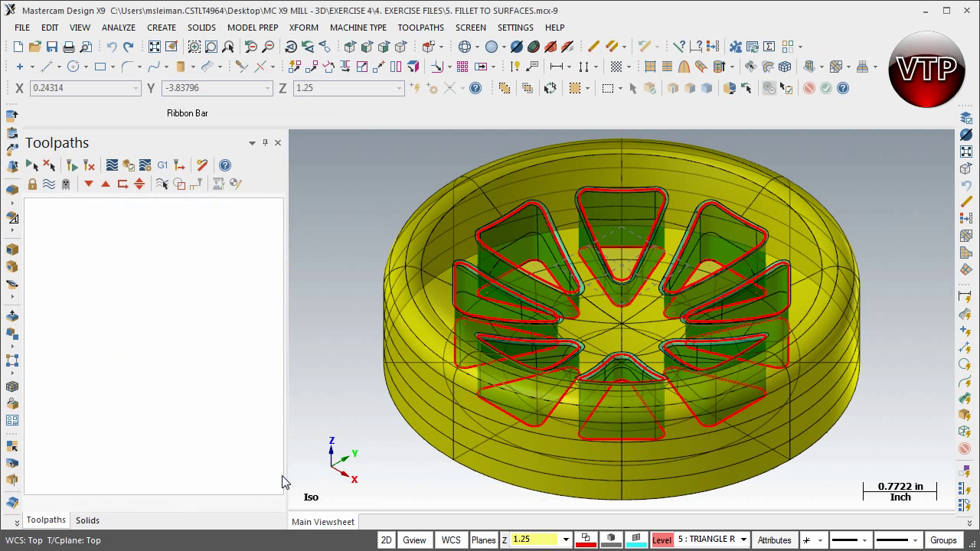
Start a flat boundary surface and set the surface color to magenta, number 13
left_click(162, 27)
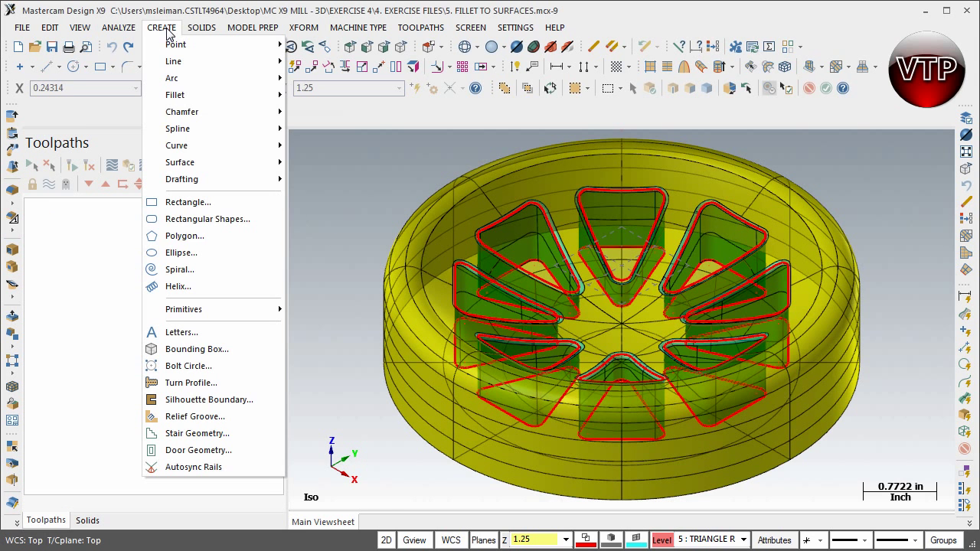
mouse_move(191, 162)
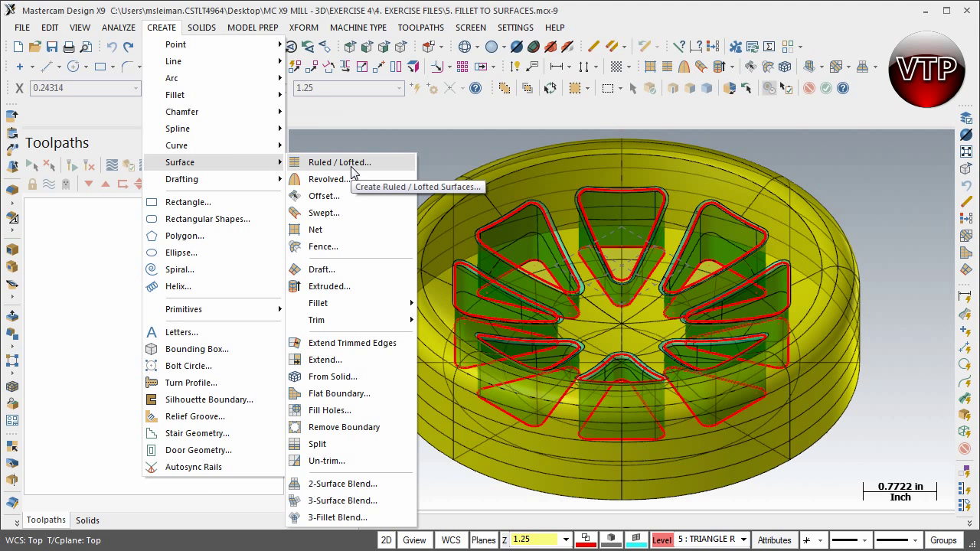
left_click(354, 394)
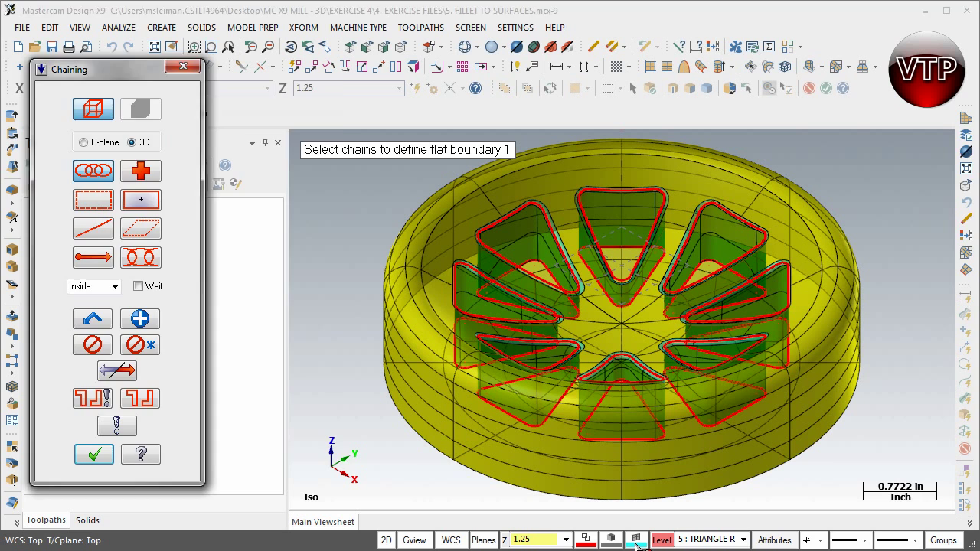
left_click(635, 540)
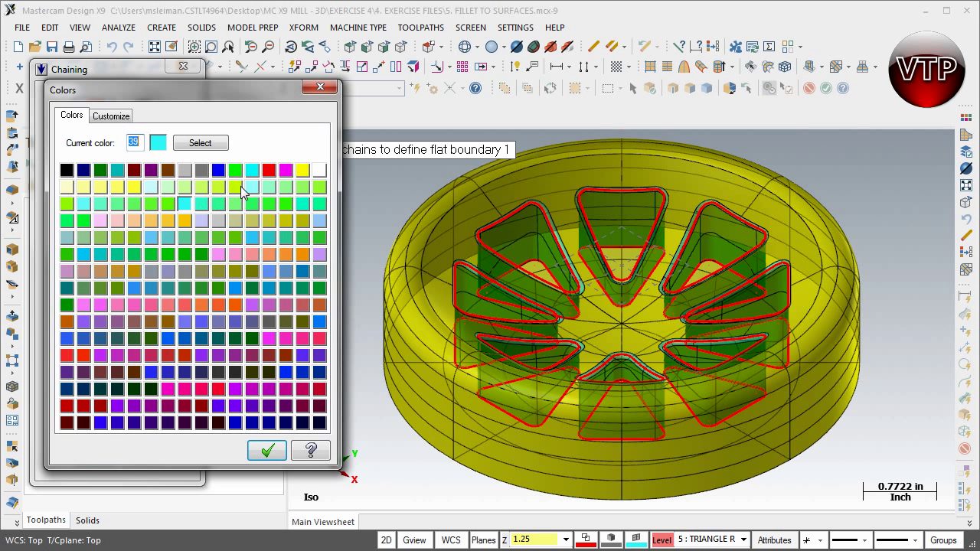
left_click(286, 171)
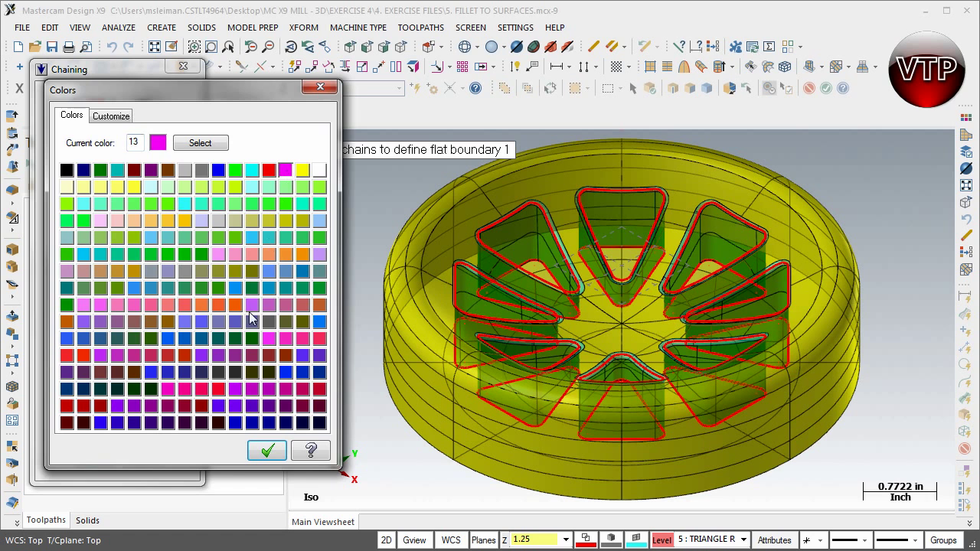
left_click(260, 450)
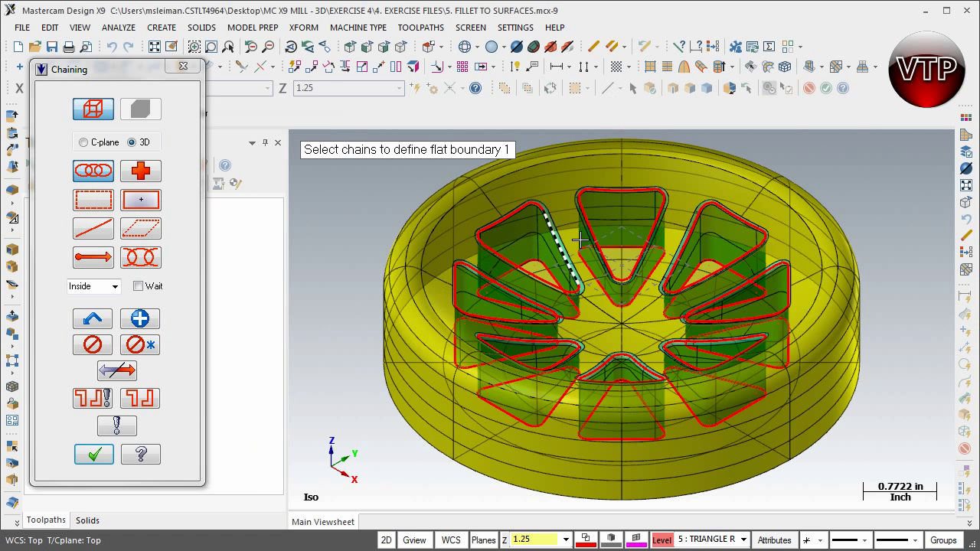
Chain the eight lower triangle outlines and create flat boundary surfaces that close the bottoms of the pockets
left_click(638, 247)
left_click(723, 263)
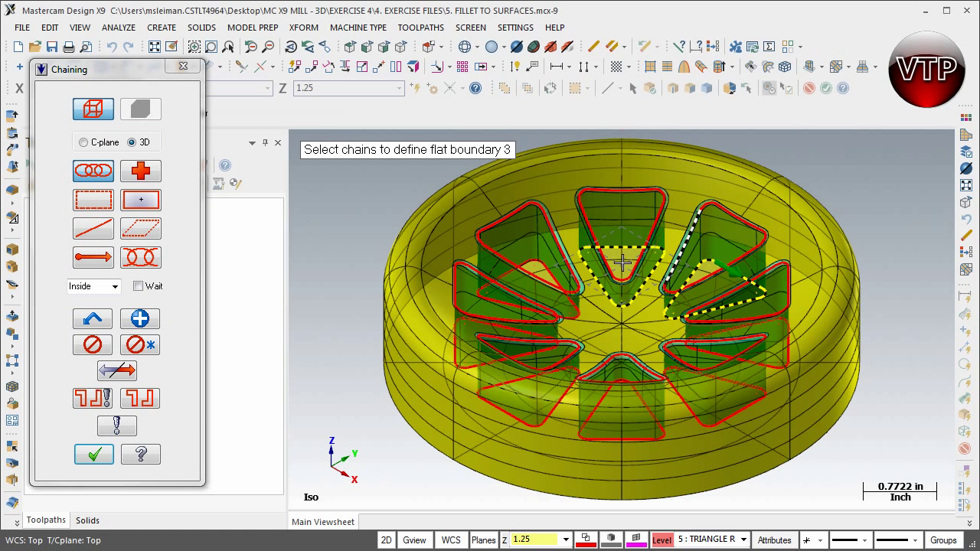
middle_click_drag(529, 273, 526, 285)
left_click(526, 286)
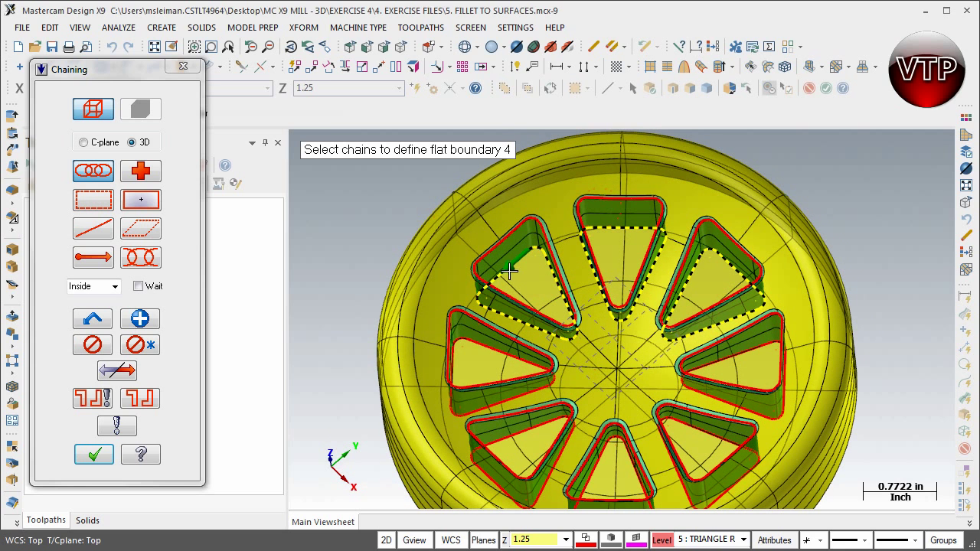
left_click(470, 343)
left_click(533, 435)
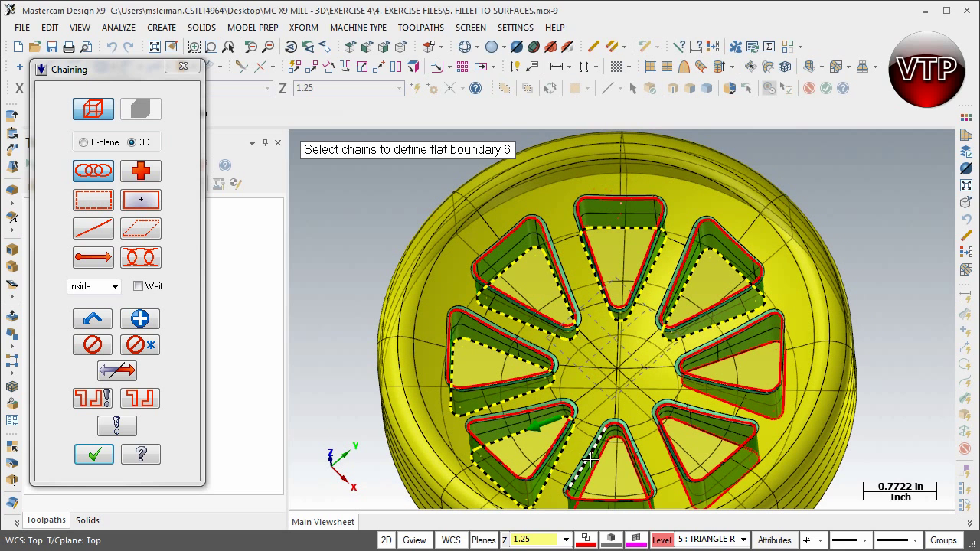
left_click(598, 457)
left_click(684, 426)
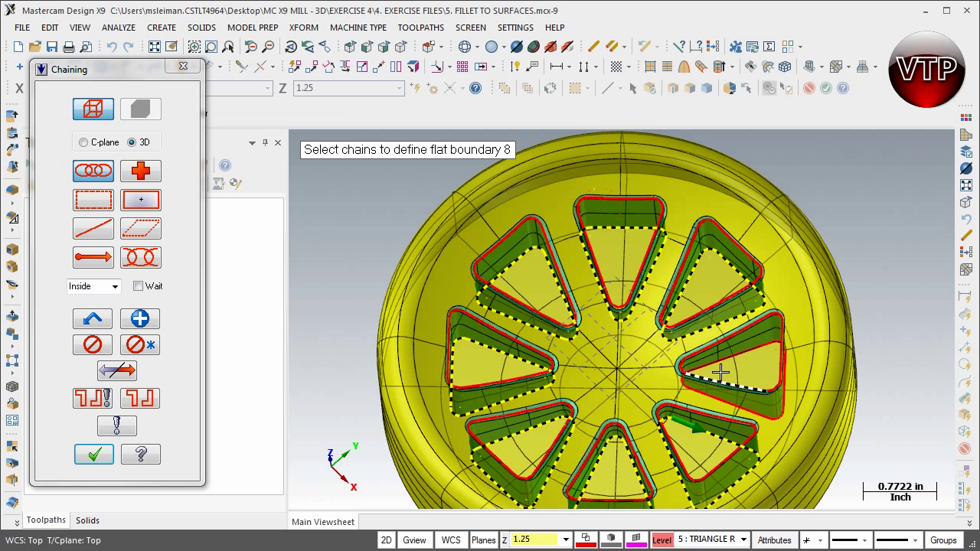
left_click(692, 365)
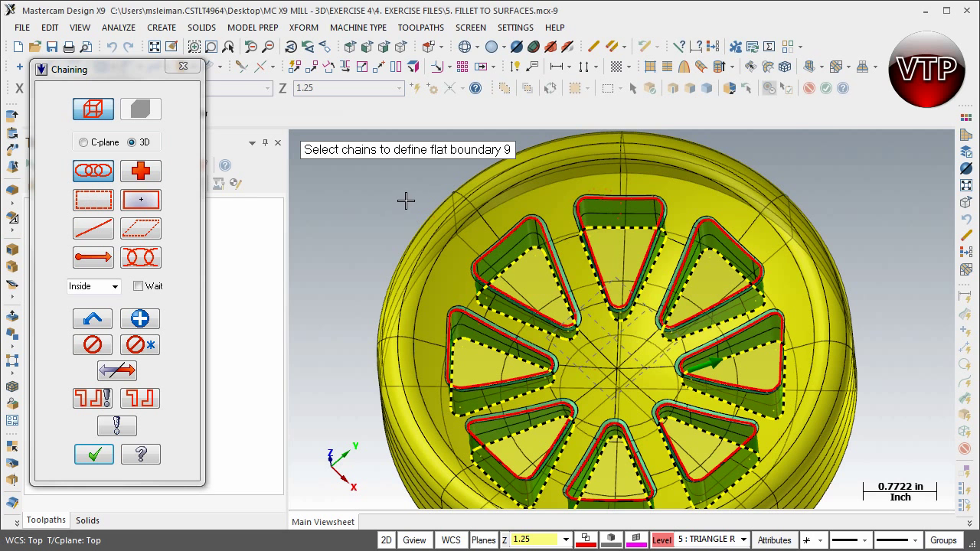
key("Return")
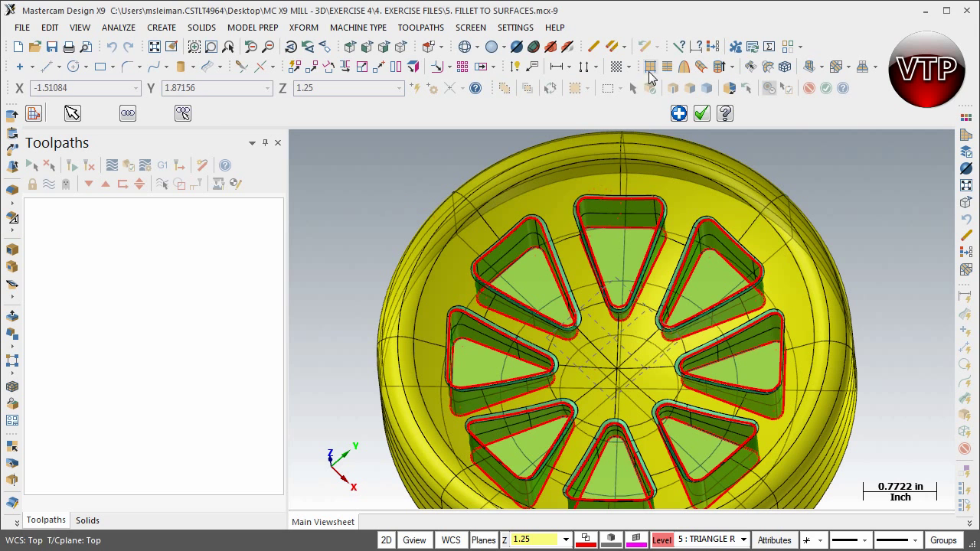
left_click(678, 113)
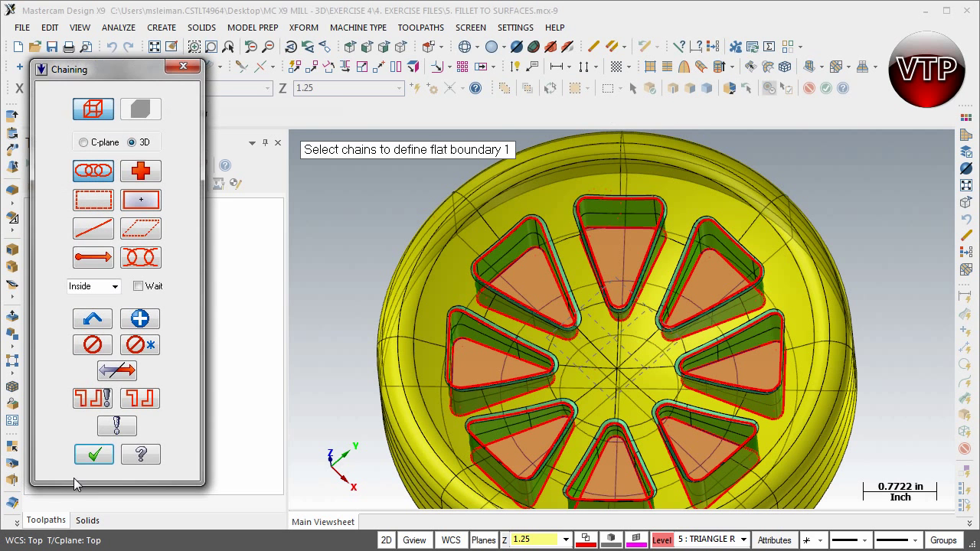
left_click(93, 453)
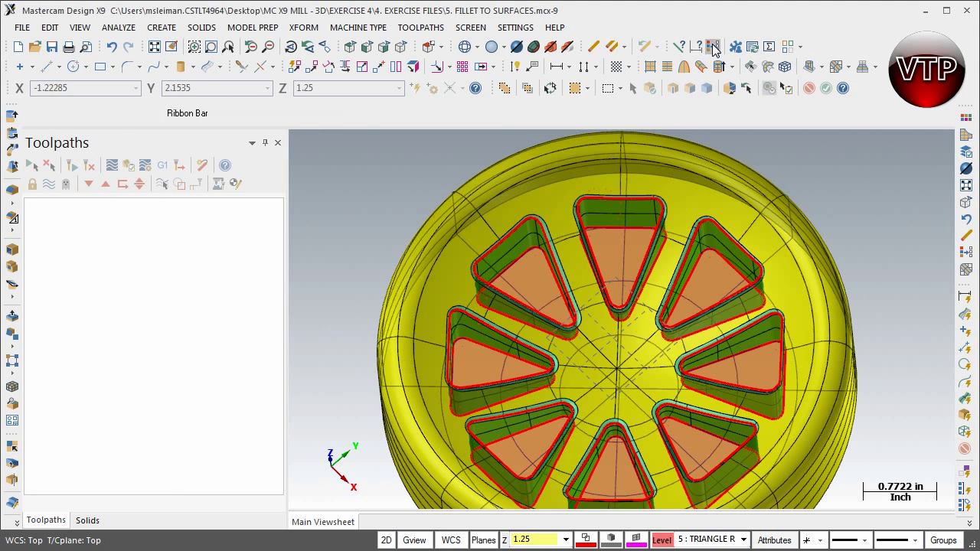
Clear the result colors from the new pocket floor surfaces and turn off translucent shading
left_click(712, 48)
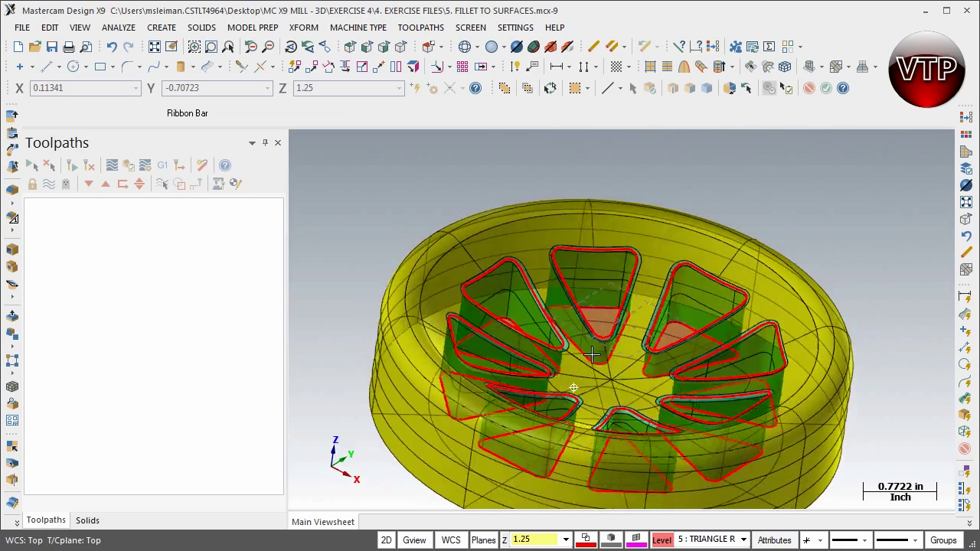
left_click(556, 315)
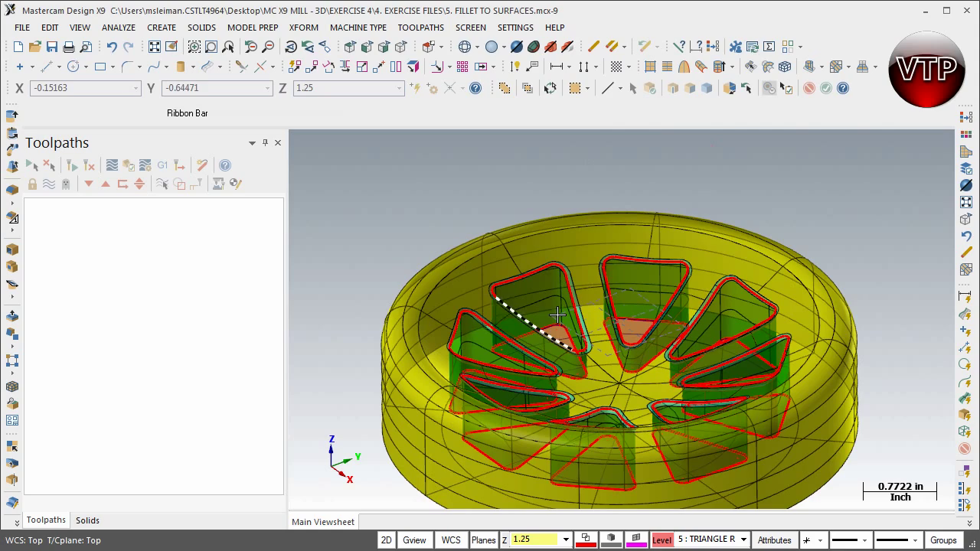
left_click(517, 47)
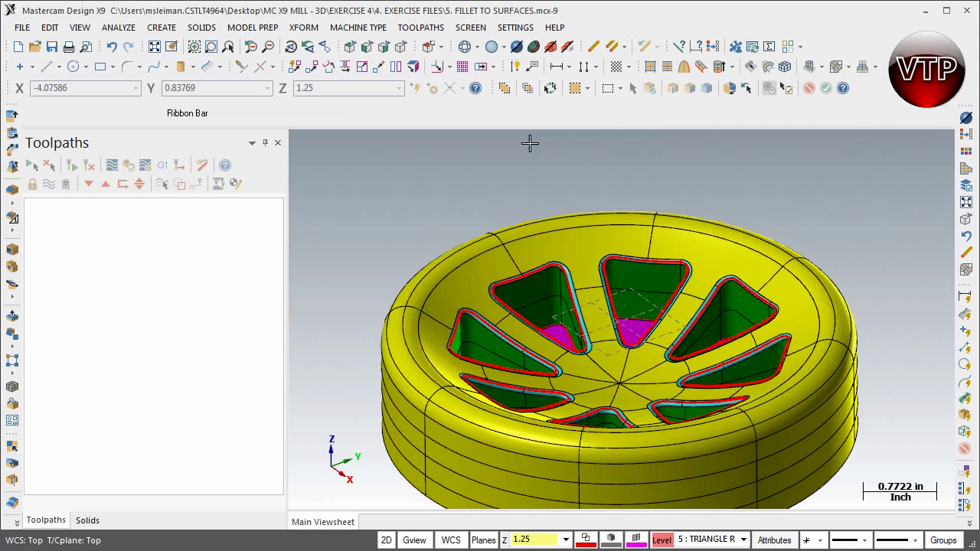
Delete the wheel's bottom surface to examine the pocket floor surfaces from below, and undo the deletion
mouse_move(648, 331)
middle_mouse_down()
mouse_move(647, 376)
mouse_move(626, 377)
mouse_move(689, 377)
mouse_move(643, 399)
middle_mouse_up()
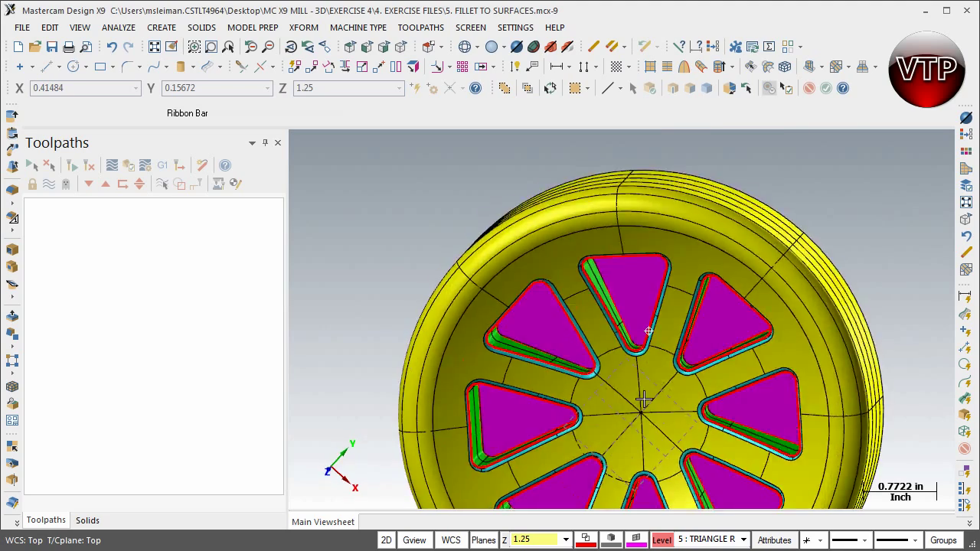
mouse_move(626, 345)
middle_mouse_down()
mouse_move(689, 341)
mouse_move(656, 385)
mouse_move(661, 357)
mouse_move(643, 365)
mouse_move(658, 282)
mouse_move(641, 297)
middle_mouse_up()
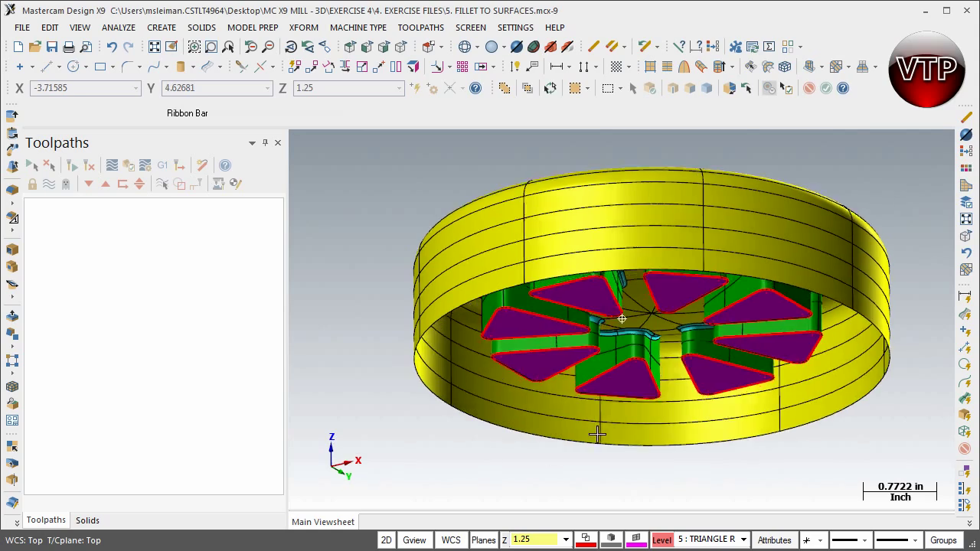
mouse_move(594, 431)
middle_mouse_down()
mouse_move(619, 313)
mouse_move(604, 368)
mouse_move(651, 393)
mouse_move(630, 386)
mouse_move(601, 404)
mouse_move(563, 398)
middle_mouse_up()
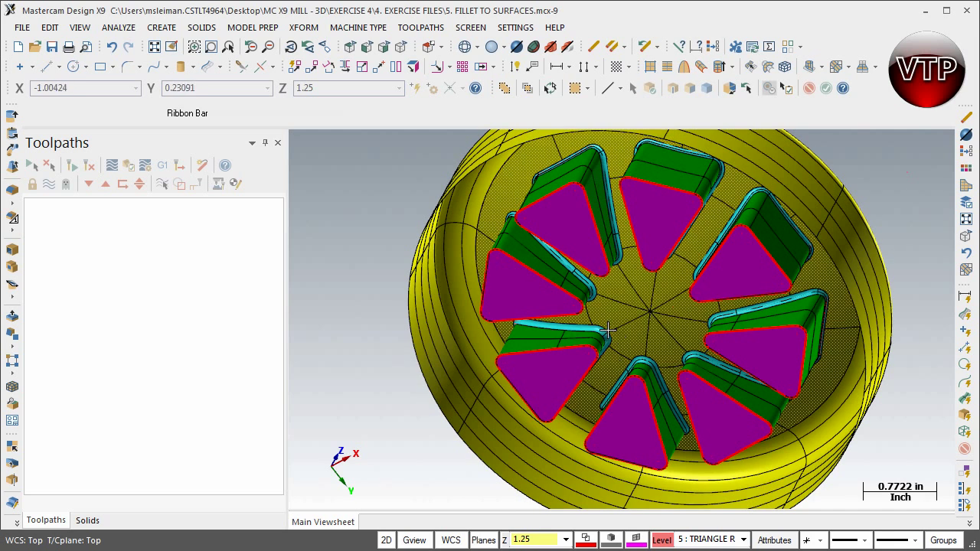
middle_click_drag(571, 364, 628, 231)
left_click(401, 46)
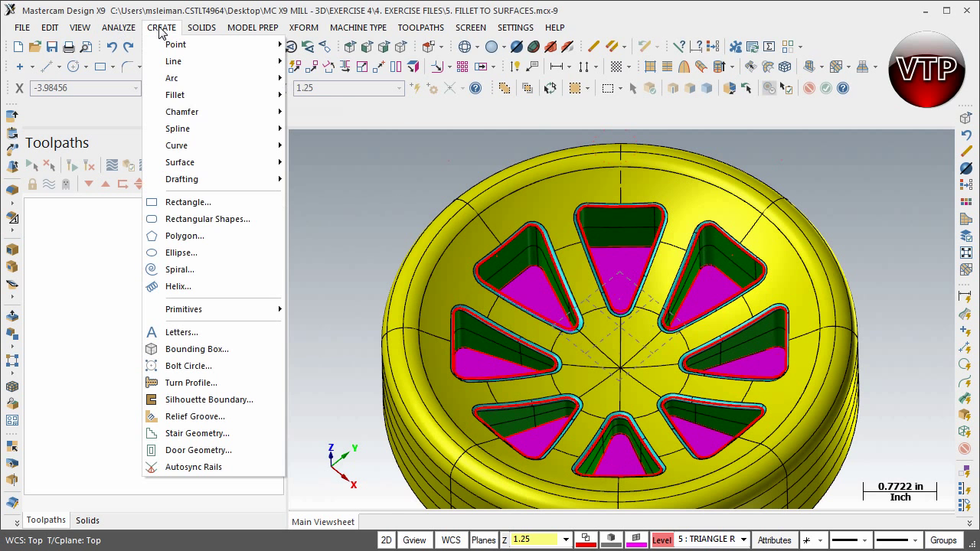
Start a surface-to-surface fillet and select the green walls of all eight triangular pockets as the first surface set
mouse_move(192, 163)
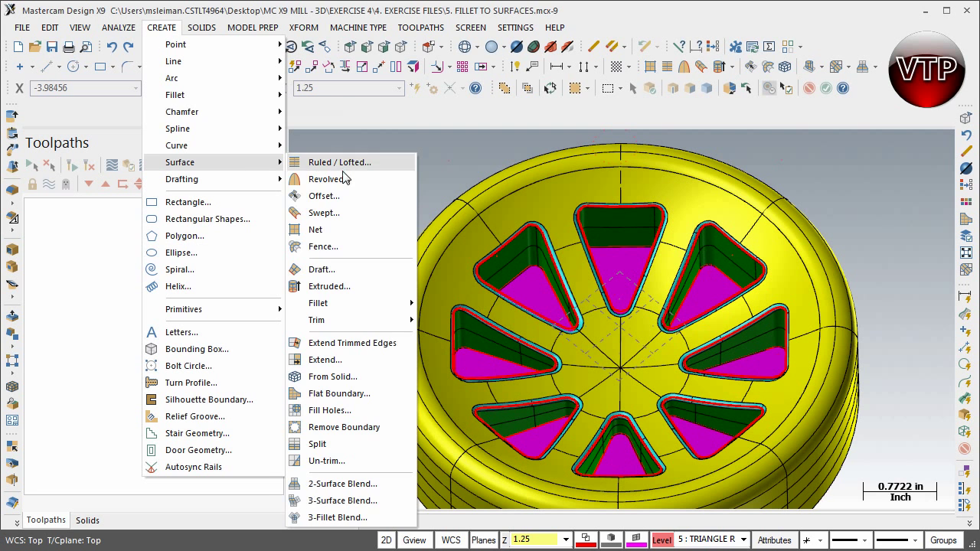
mouse_move(363, 305)
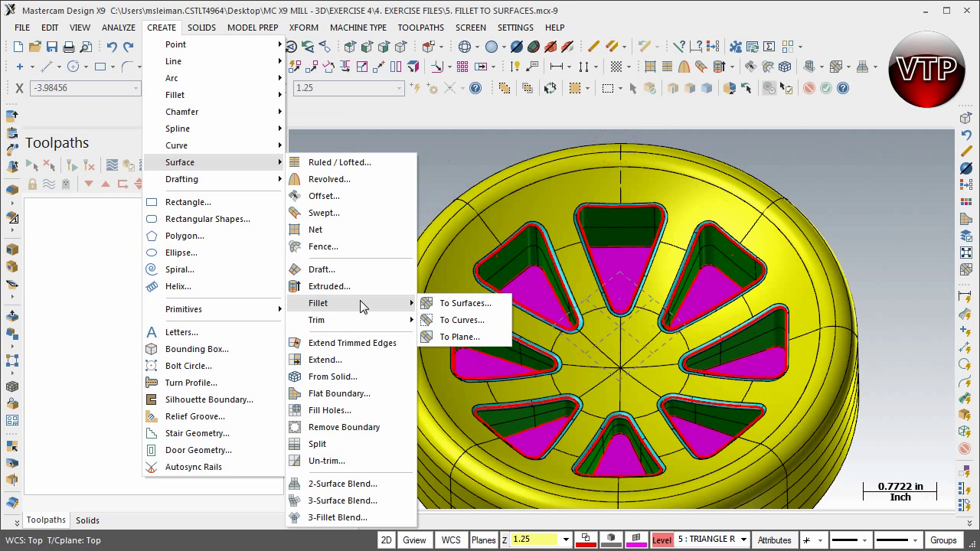
left_click(465, 304)
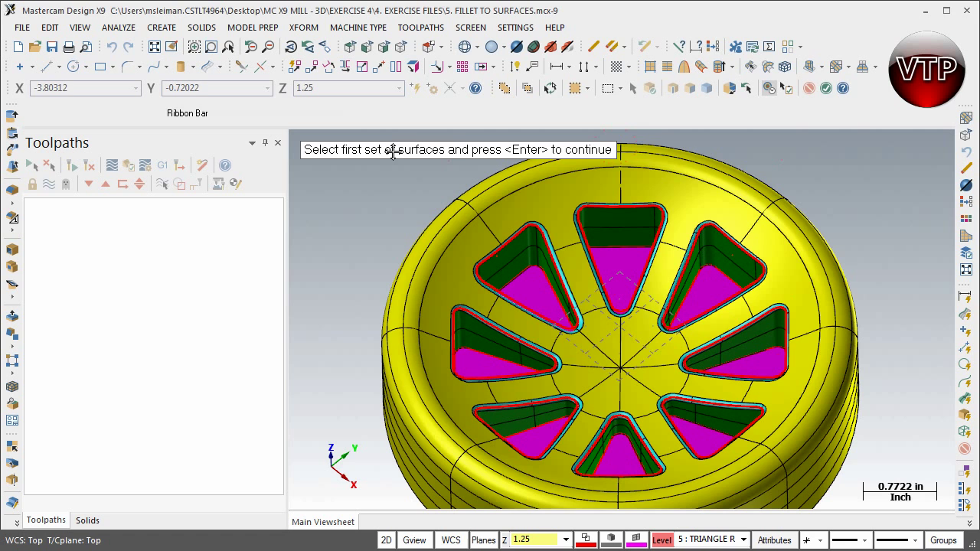
left_click(637, 261)
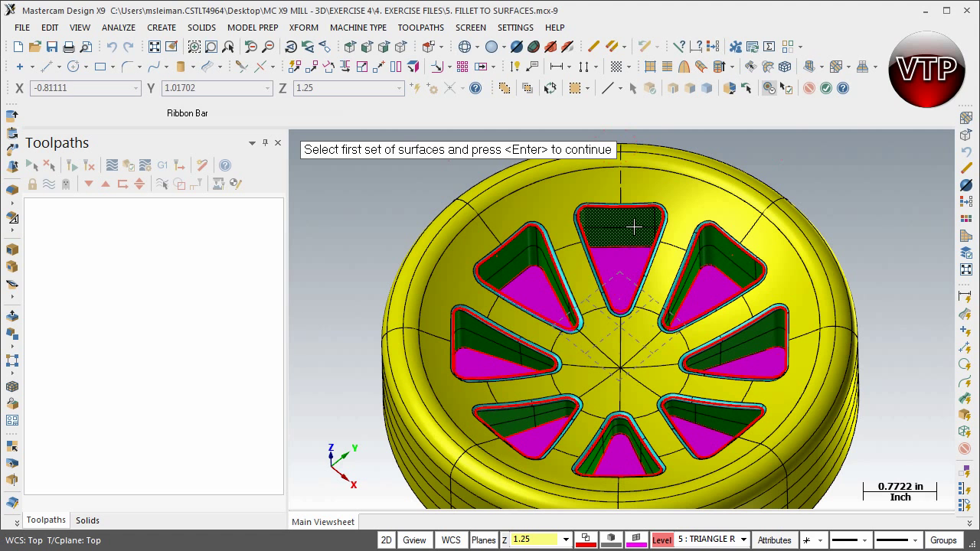
left_click(632, 229)
left_click(735, 259)
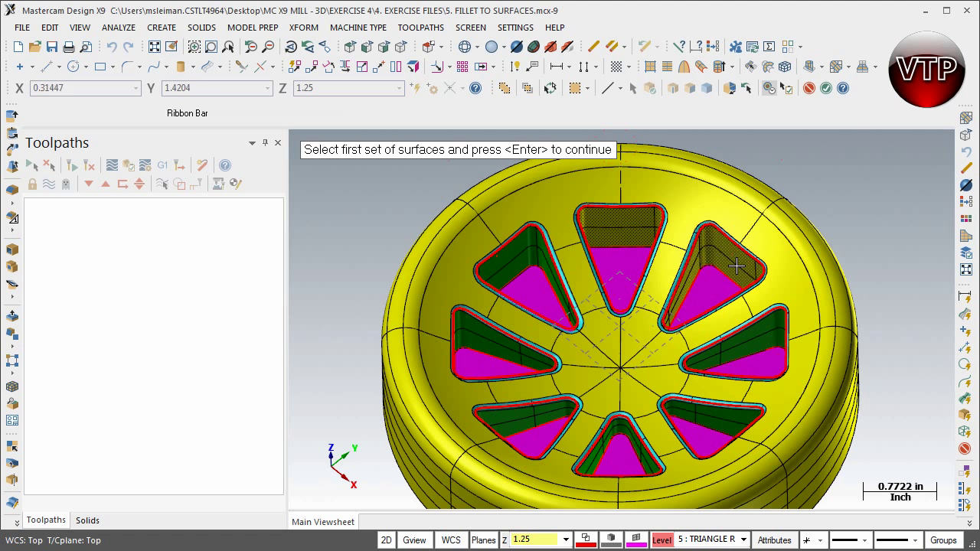
left_click(766, 333)
left_click(718, 407)
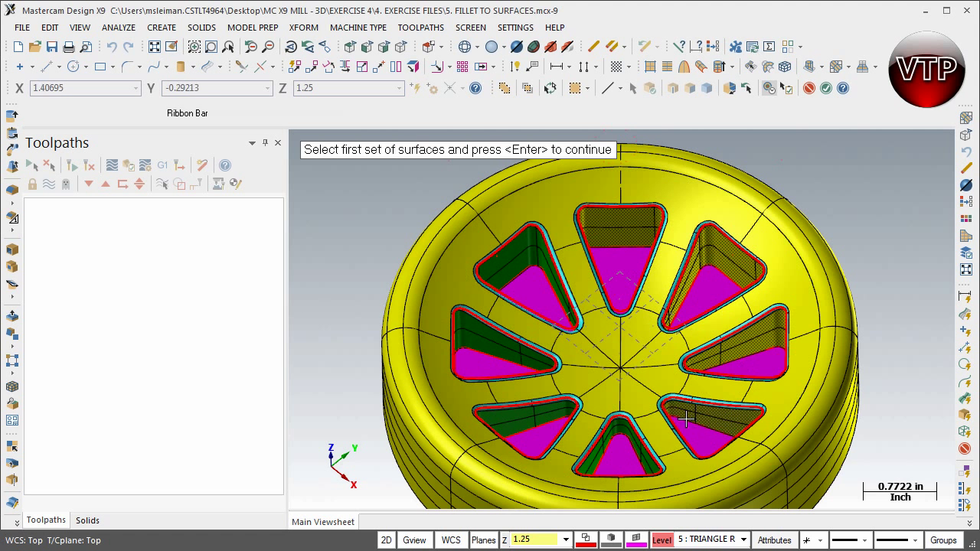
left_click(601, 458)
left_click(553, 432)
left_click(477, 328)
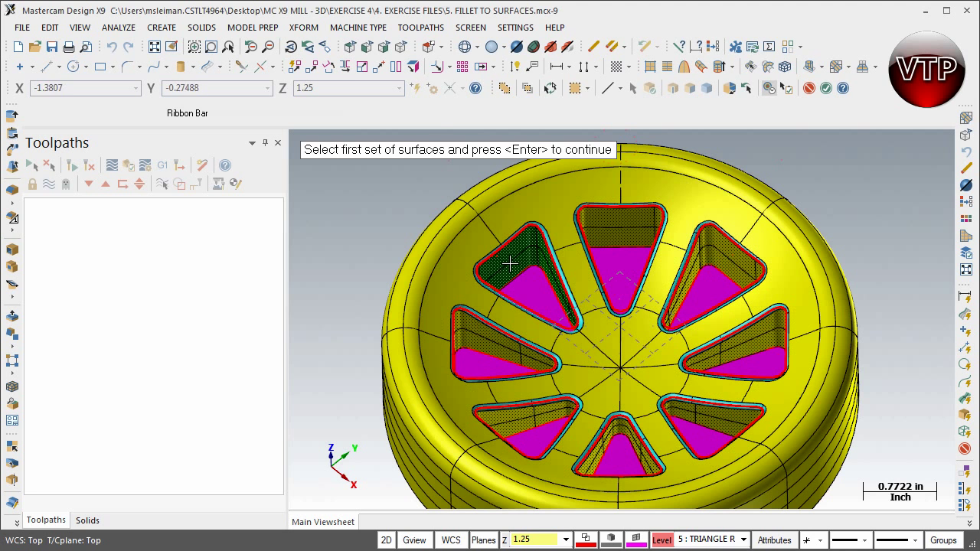
left_click(538, 245)
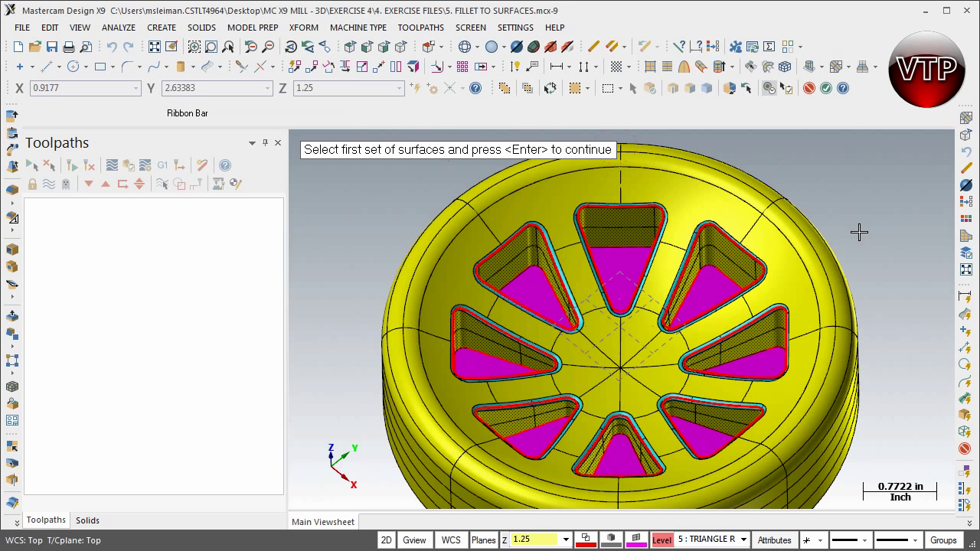
key("Return")
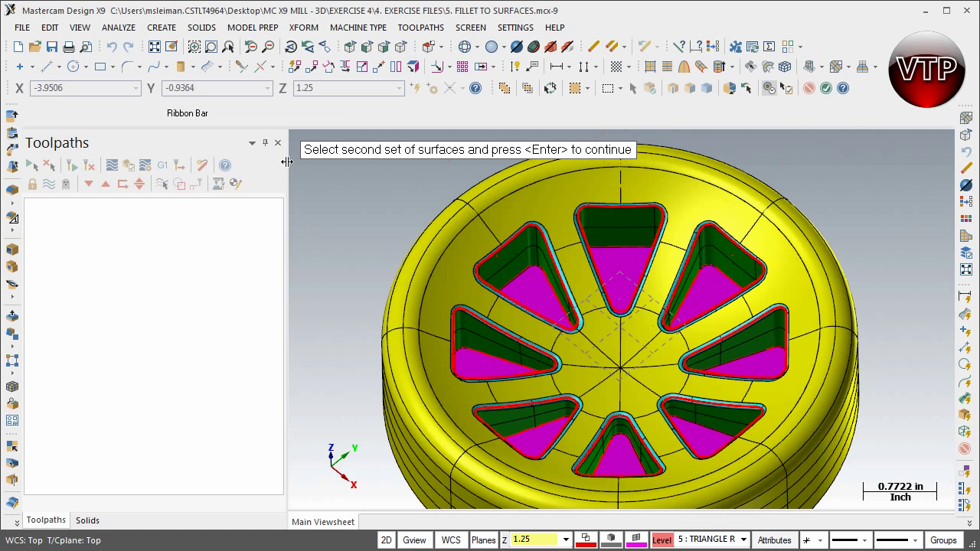
Select the eight magenta pocket floor surfaces as the second set for the fillet
left_click(623, 267)
left_click(706, 286)
left_click(749, 365)
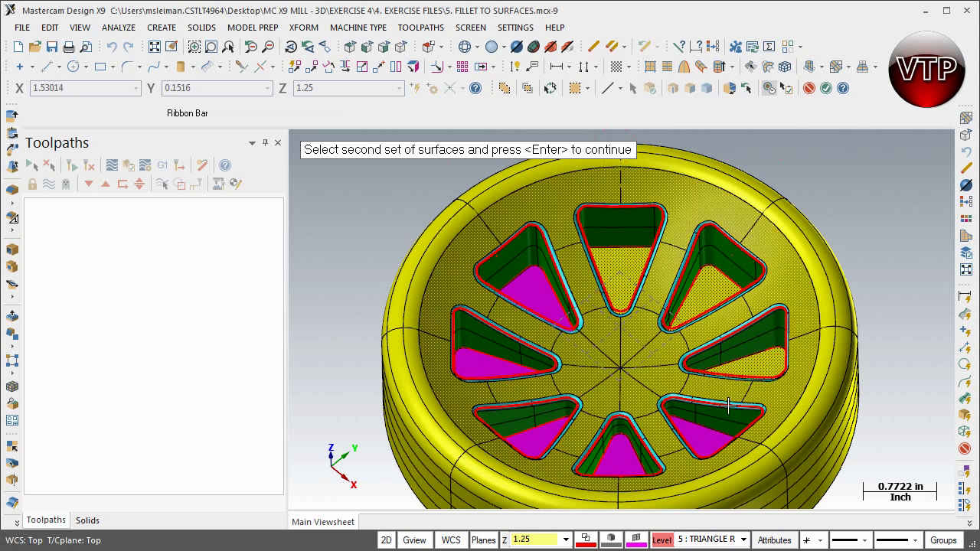
left_click(704, 433)
left_click(618, 453)
left_click(549, 437)
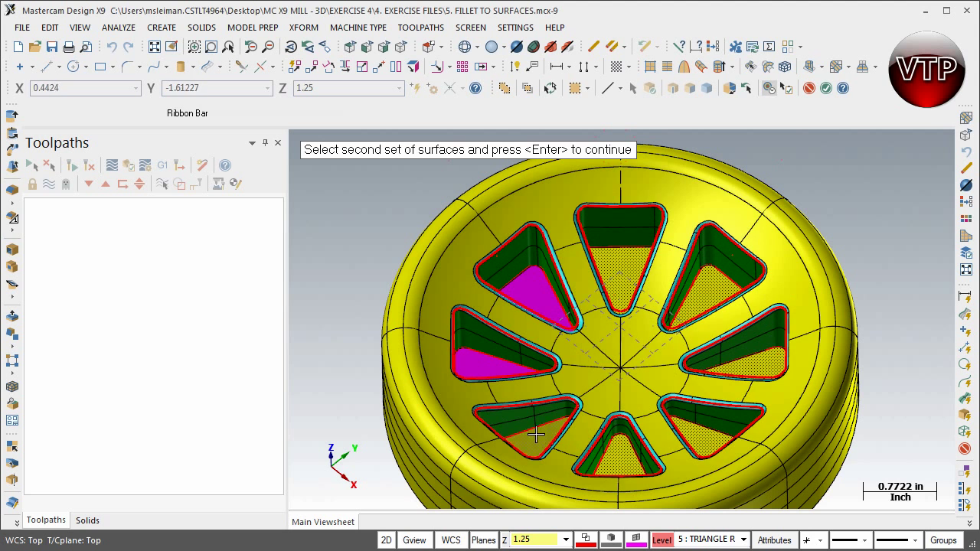
left_click(493, 361)
left_click(535, 291)
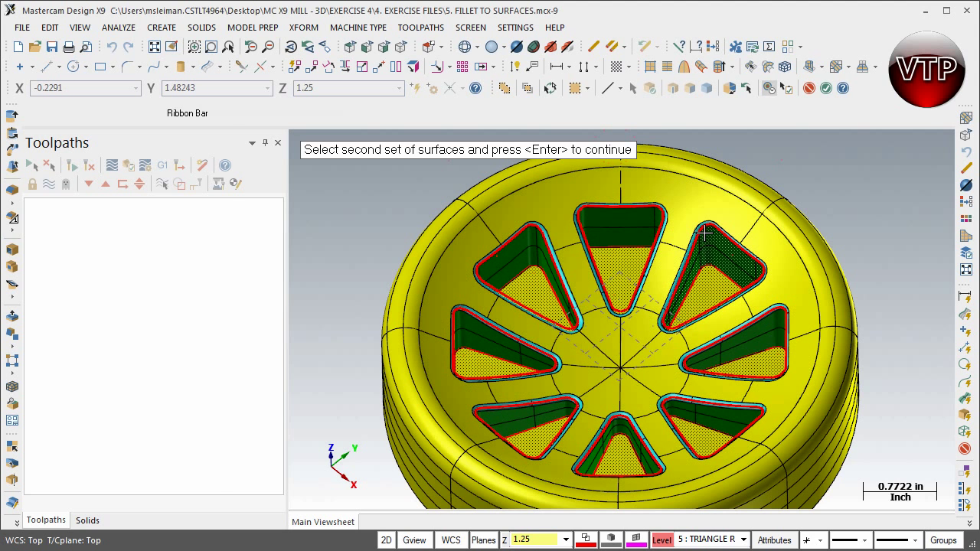
key("Return")
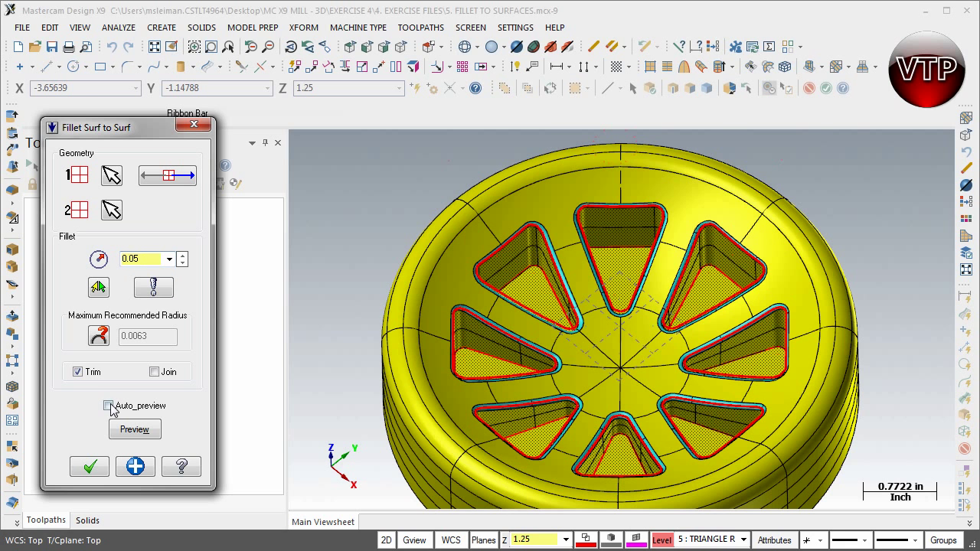
Create the trimmed 0.05 in fillets between the pocket walls and floors, with auto preview enabled and the surface color set to cyan
left_click(116, 429)
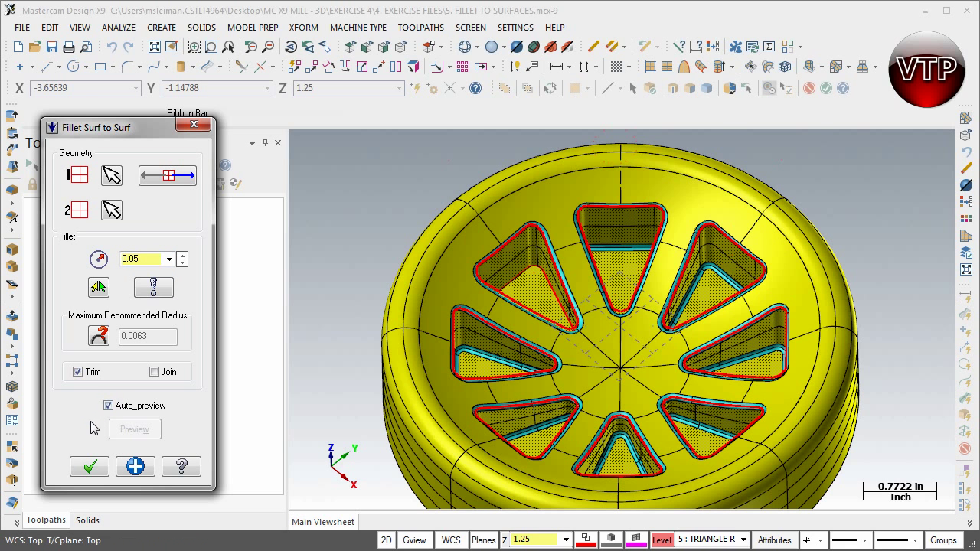
left_click(636, 541)
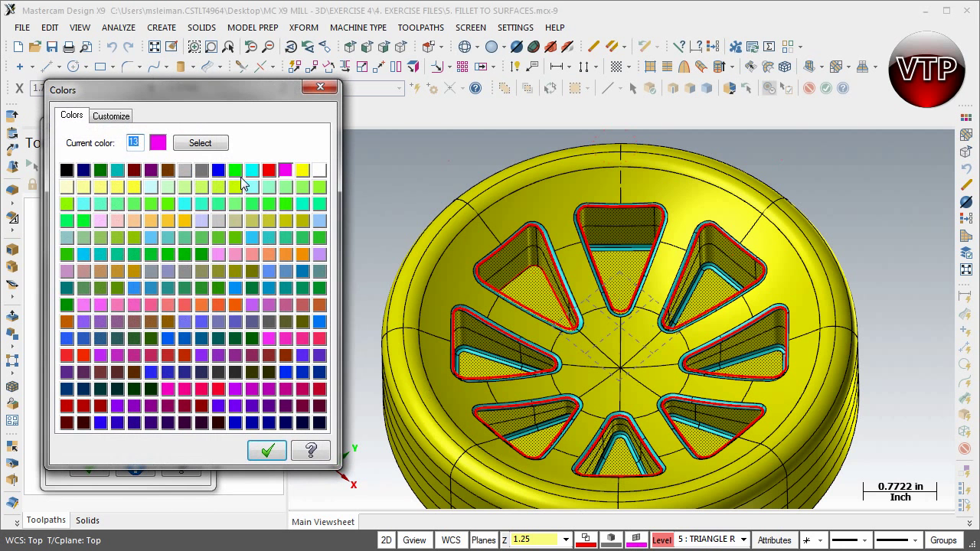
left_click(252, 170)
left_click(266, 450)
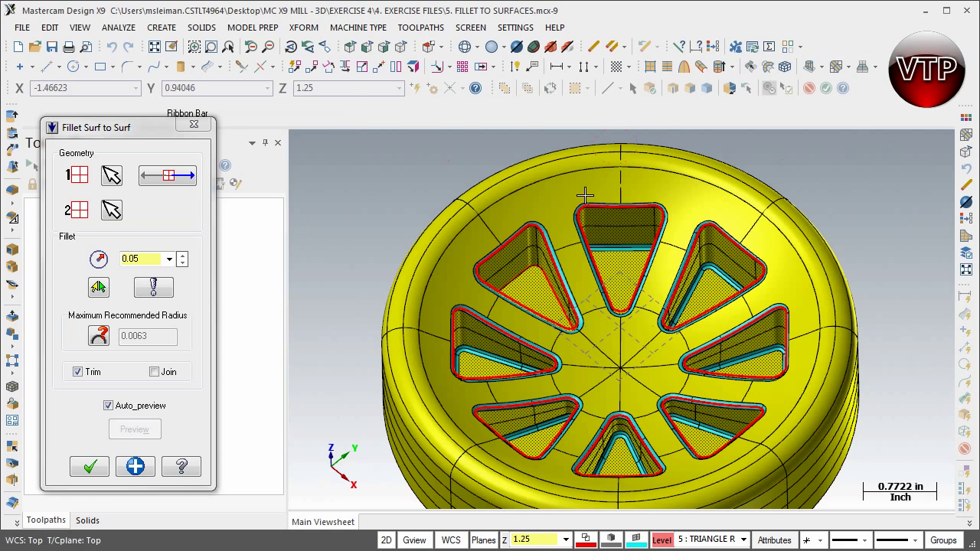
left_click(135, 467)
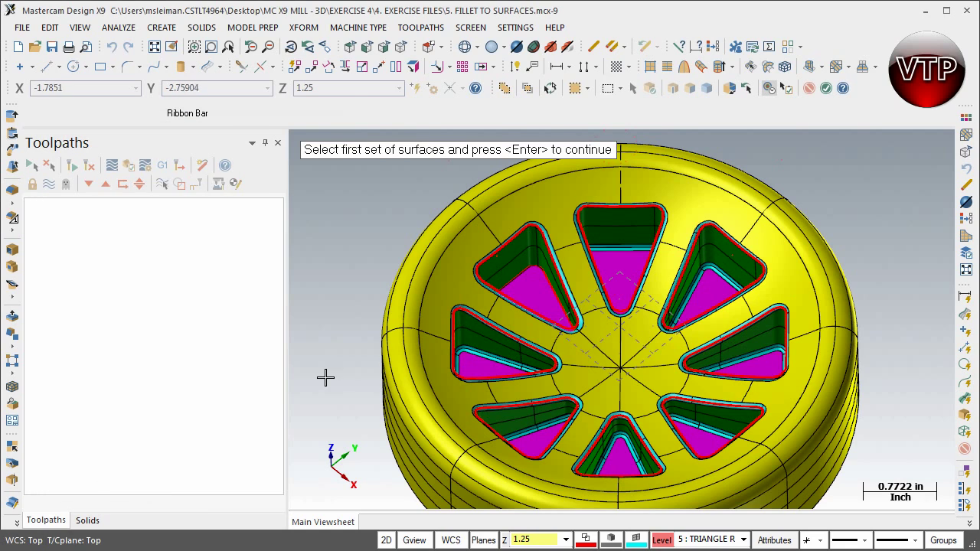
middle_click_drag(498, 383, 575, 404)
scroll(743, 316, "up", 3)
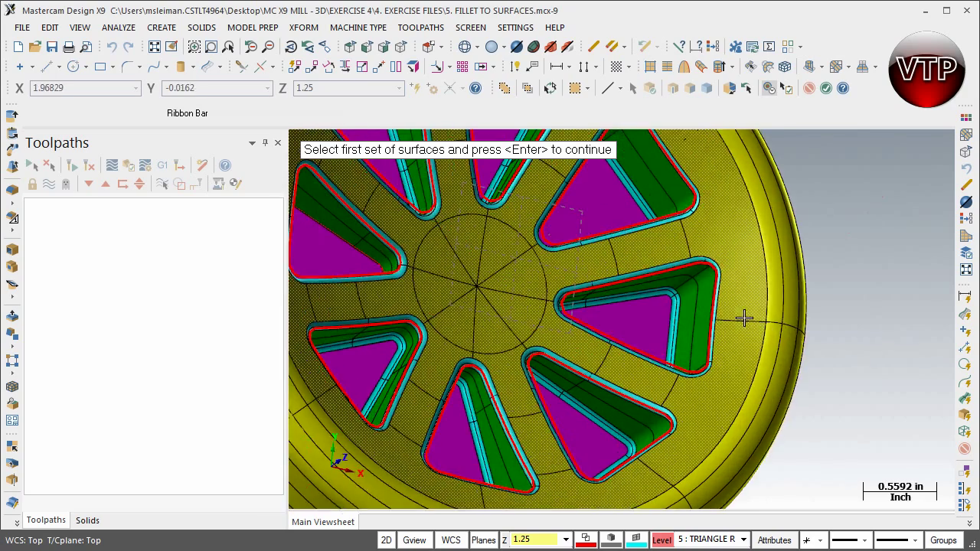
mouse_move(663, 321)
middle_mouse_down()
mouse_move(634, 321)
mouse_move(649, 321)
middle_mouse_up()
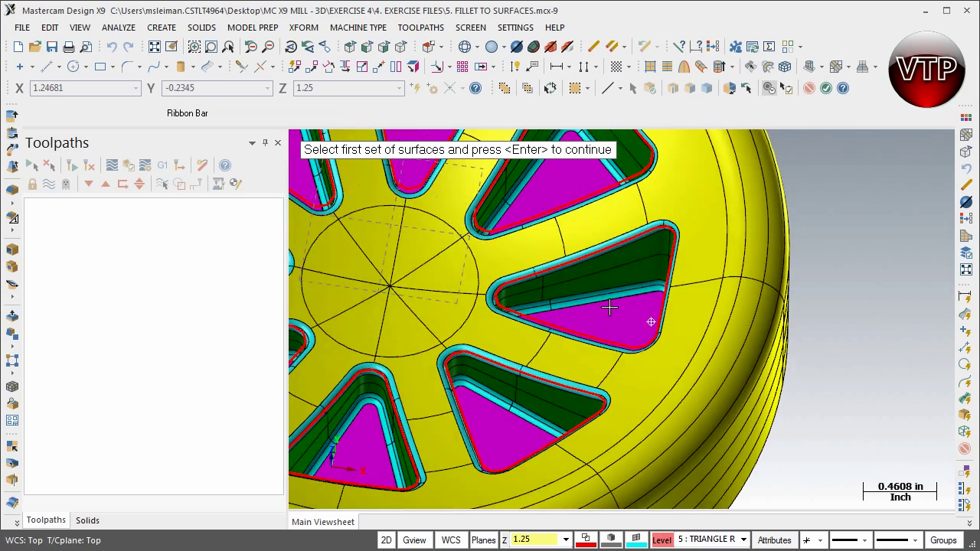
scroll(610, 282, "down", 1)
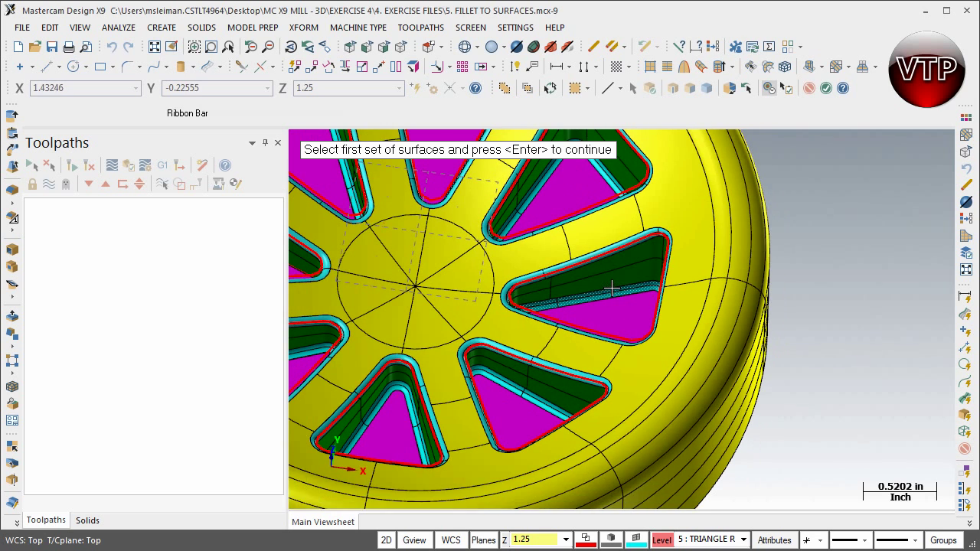